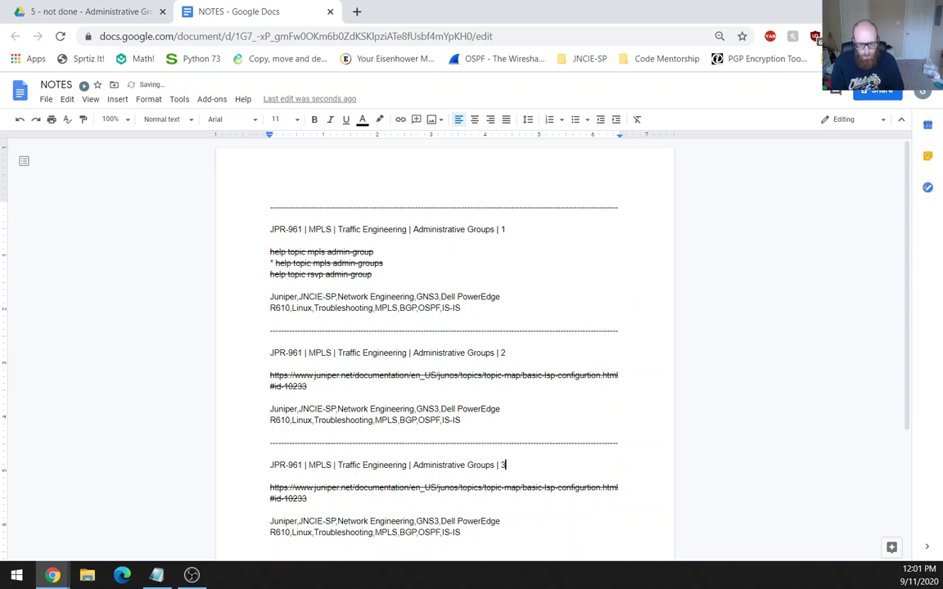
Load YouTube in a new tab and switch to the channel's account.
{"action": "left_click", "coordinate": [357, 11]}
{"action": "type", "text": "y"}
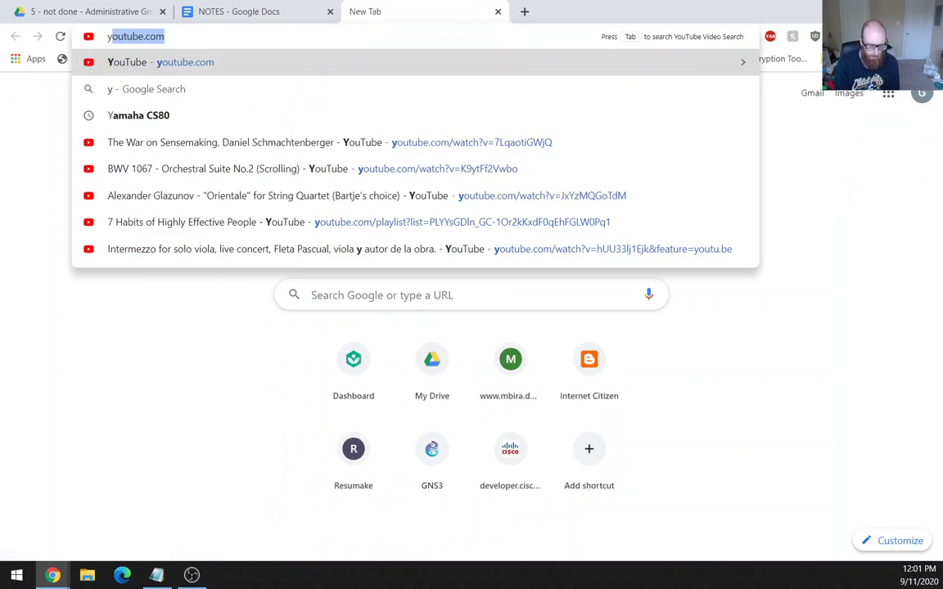
{"action": "key", "text": "Return"}
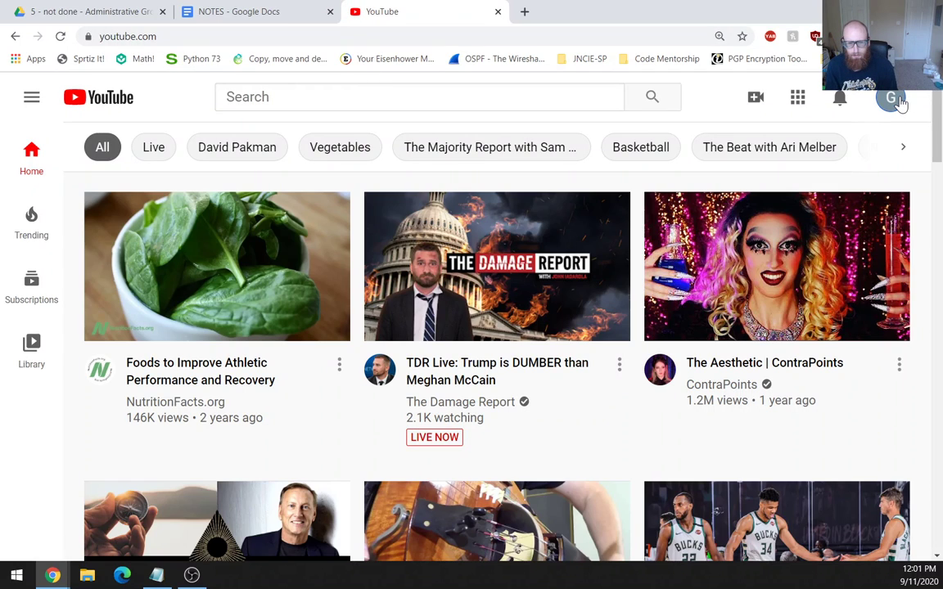
{"action": "left_click", "coordinate": [896, 100]}
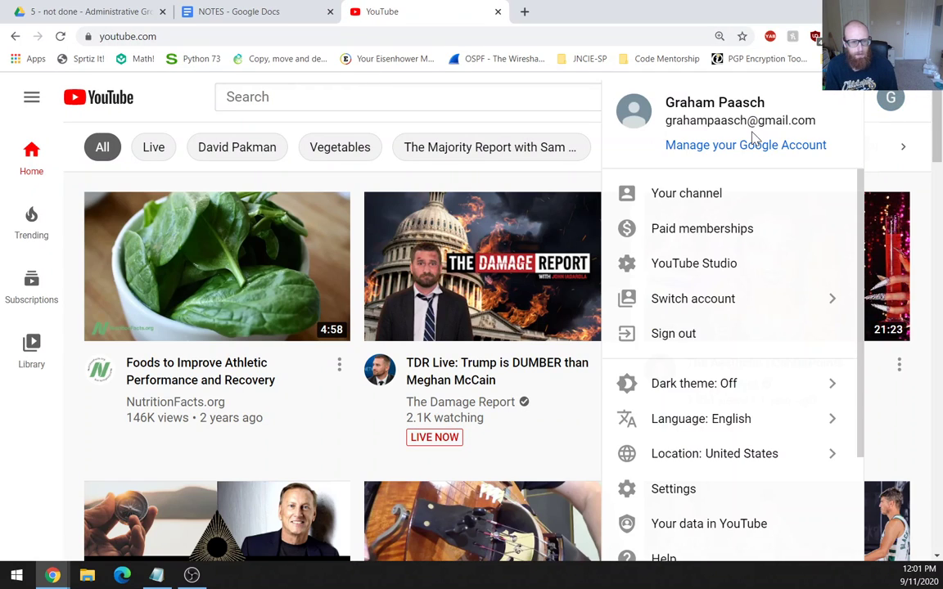
{"action": "left_click", "coordinate": [733, 302]}
{"action": "left_click", "coordinate": [777, 317]}
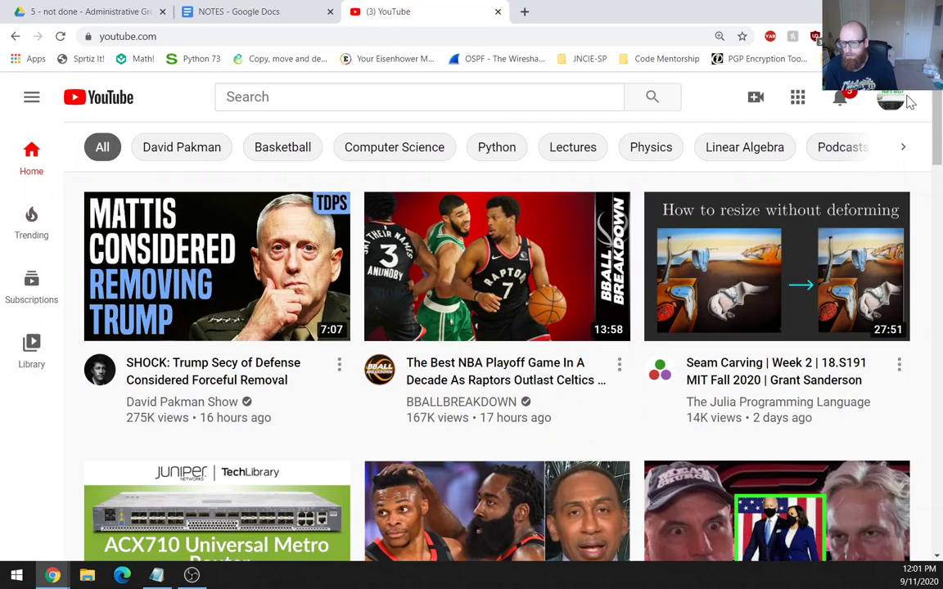
Check notifications and browse the channel's uploaded videos, then return to the NOTES document.
{"action": "left_click", "coordinate": [842, 100]}
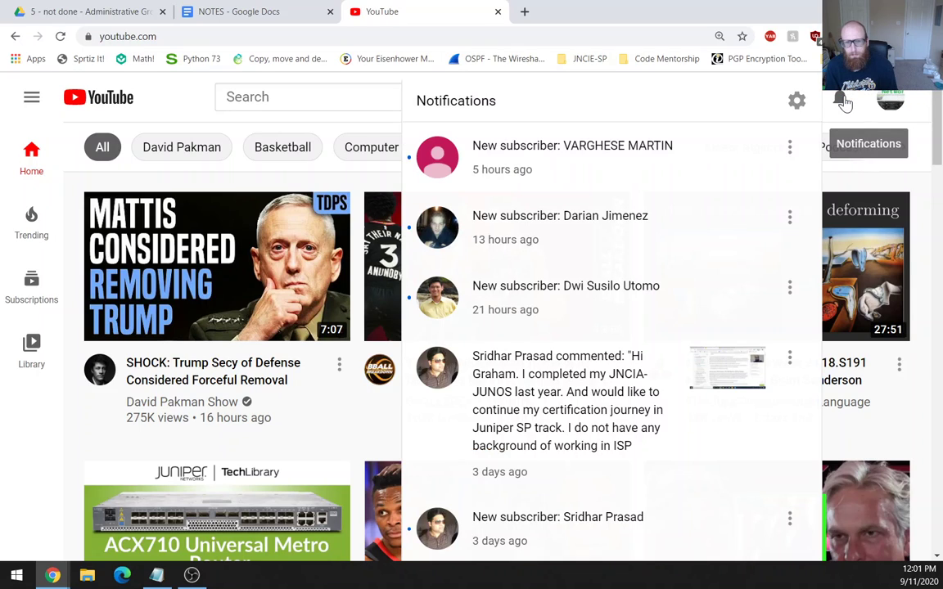
{"action": "left_click", "coordinate": [842, 100]}
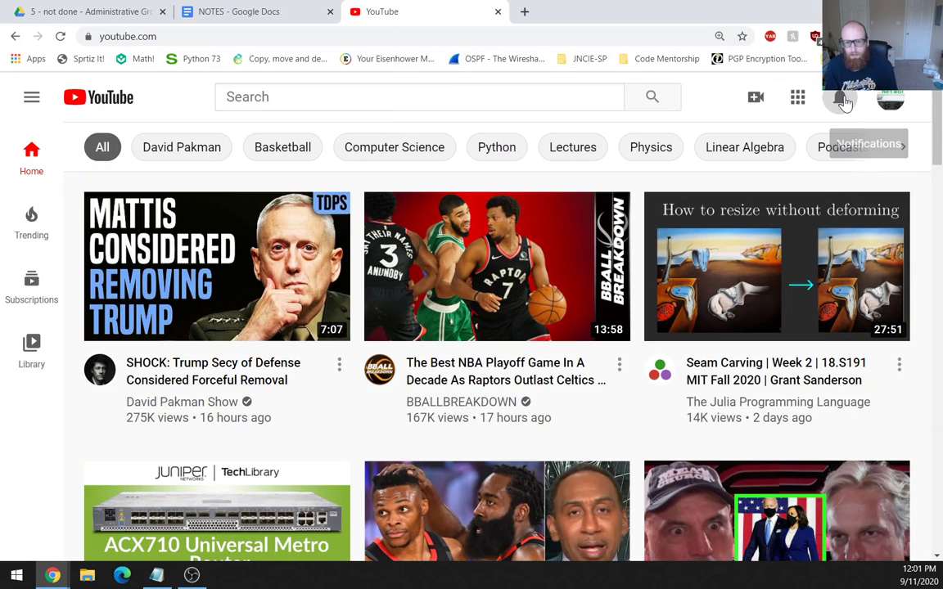
{"action": "left_click", "coordinate": [890, 98]}
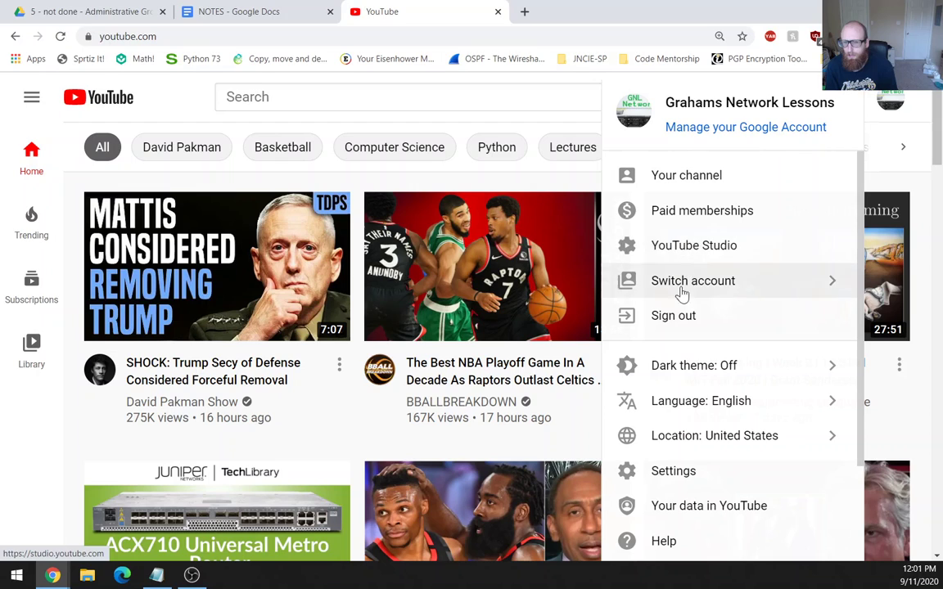
{"action": "left_click", "coordinate": [710, 185]}
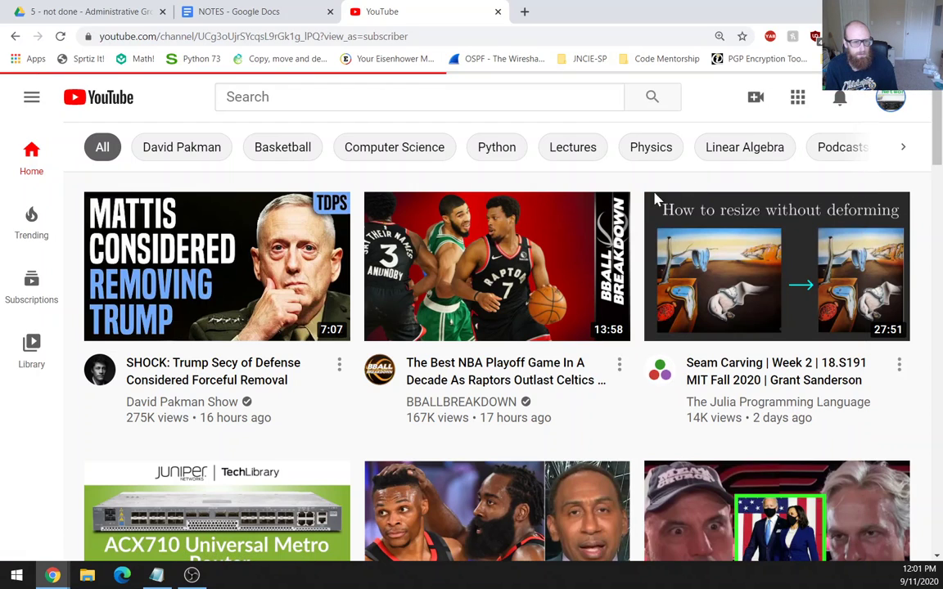
{"action": "scroll", "coordinate": [299, 423], "scroll_direction": "down", "scroll_amount": 2}
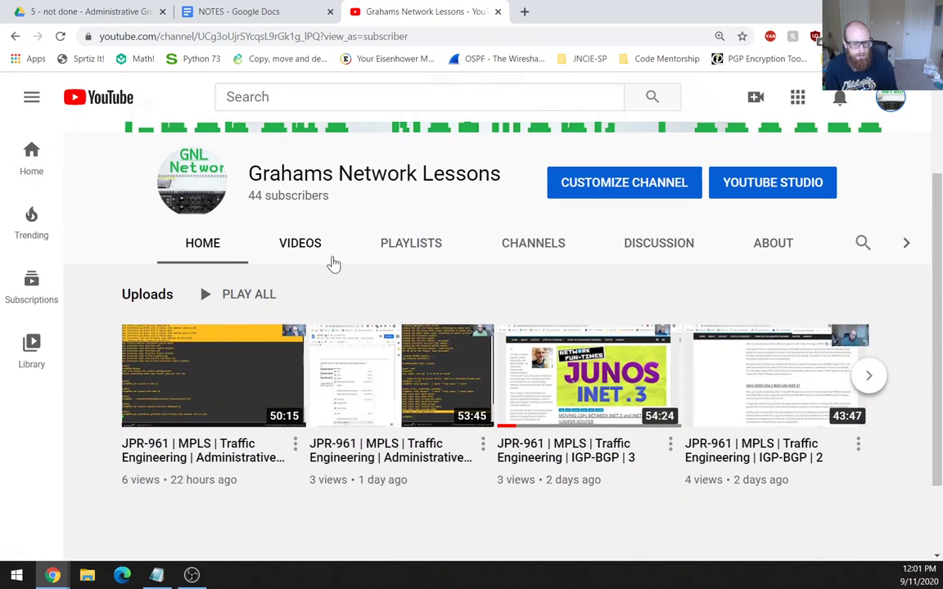
{"action": "left_click", "coordinate": [309, 246]}
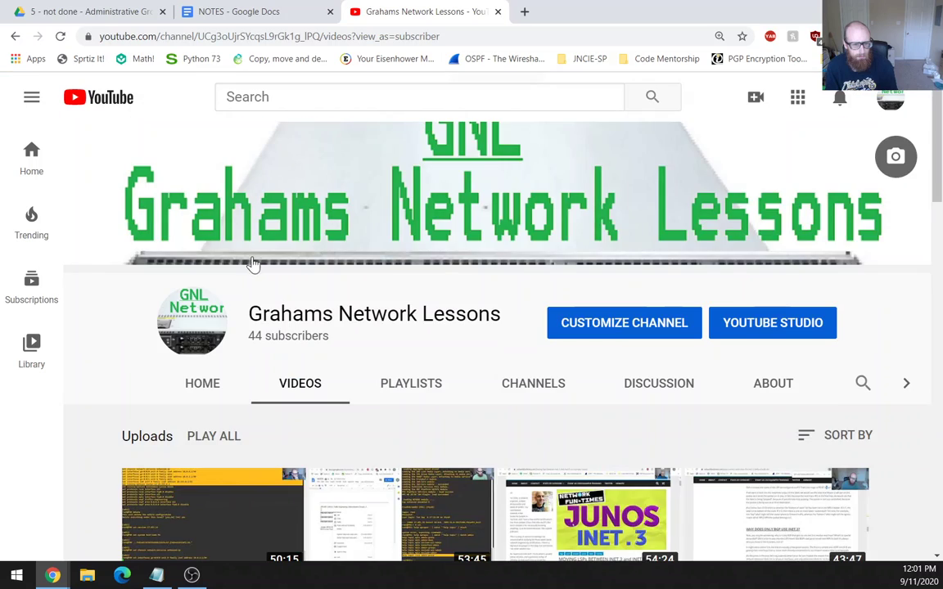
{"action": "scroll", "coordinate": [253, 279], "scroll_direction": "down", "scroll_amount": 2}
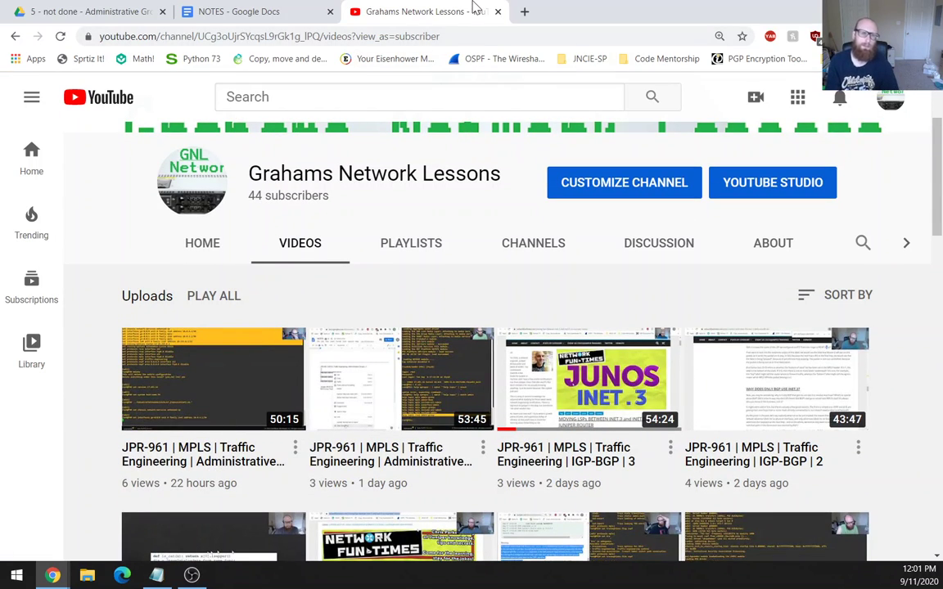
{"action": "left_click", "coordinate": [248, 8]}
{"action": "scroll", "coordinate": [443, 343], "scroll_direction": "down", "scroll_amount": 3}
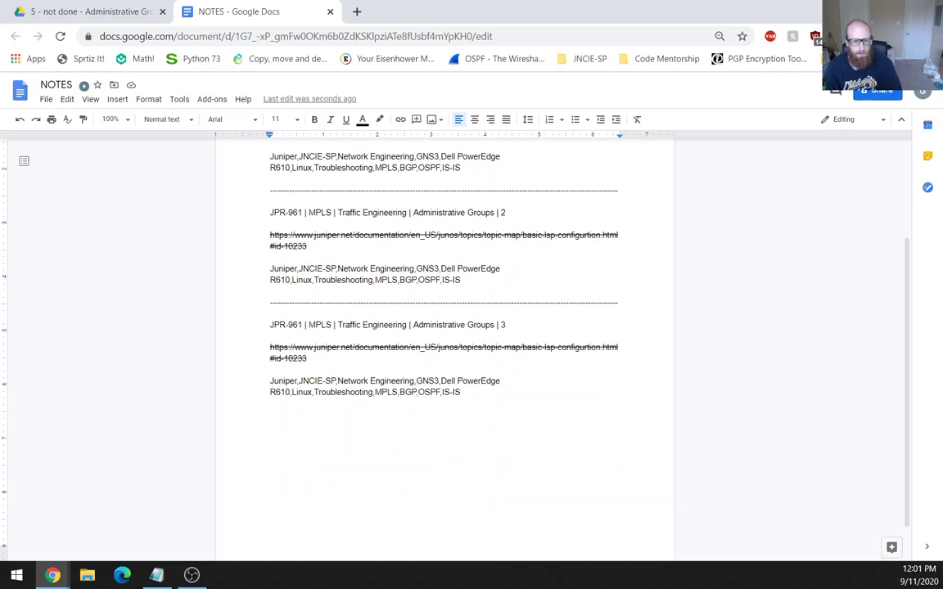
Copy the Juniper link under Administrative Groups | 3 for use in a new tab.
{"action": "key", "text": "ctrl+shift+Up"}
{"action": "right_click", "coordinate": [278, 352]}
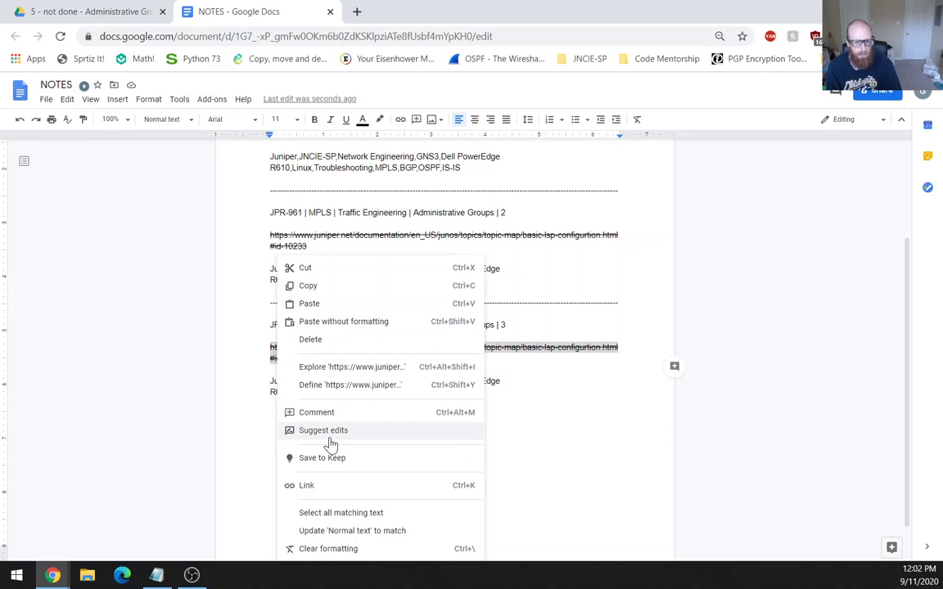
{"action": "left_click", "coordinate": [308, 286]}
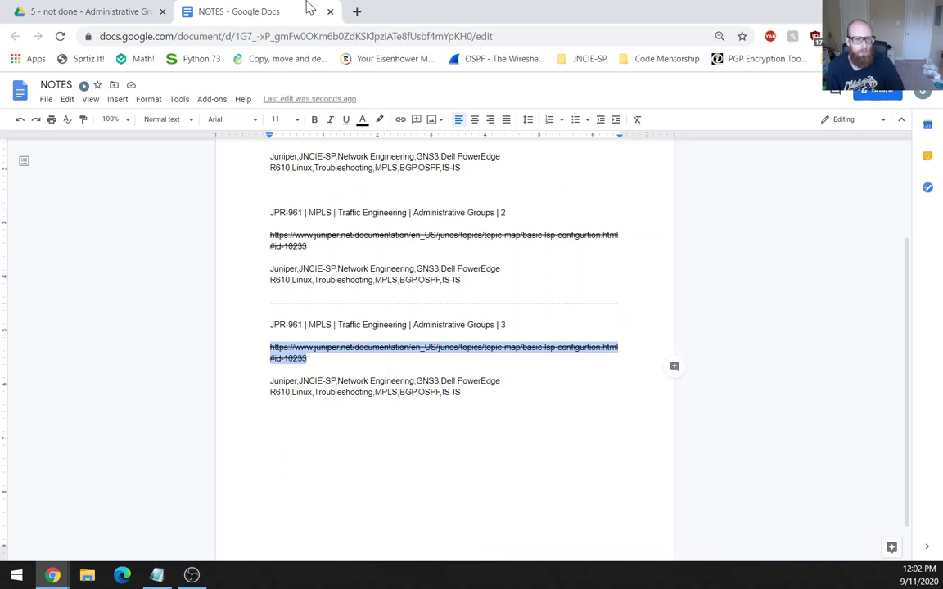
{"action": "left_click", "coordinate": [357, 11]}
Paste the copied link and load the Juniper Basic LSP Configuration page.
{"action": "key", "text": "ctrl+v"}
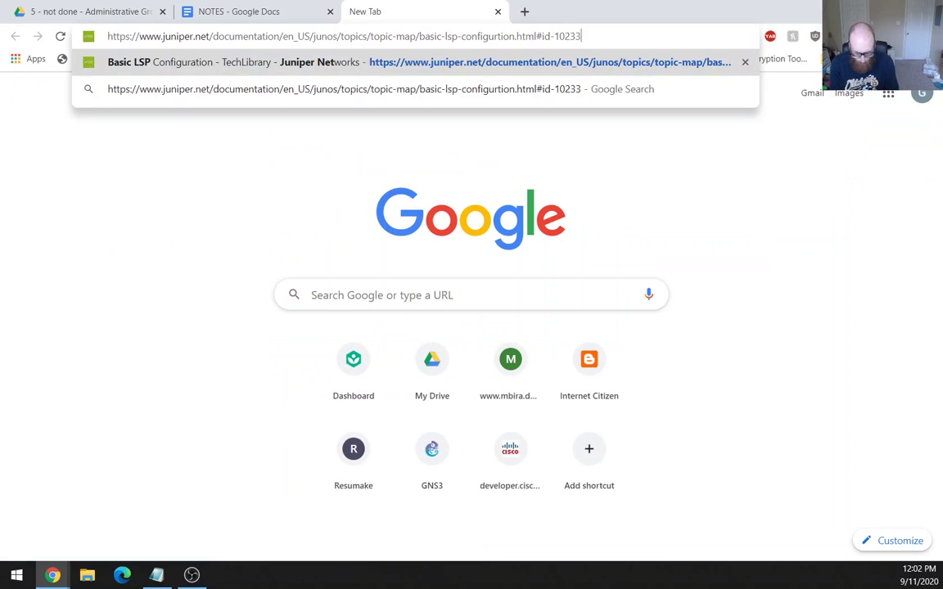
{"action": "key", "text": "Return"}
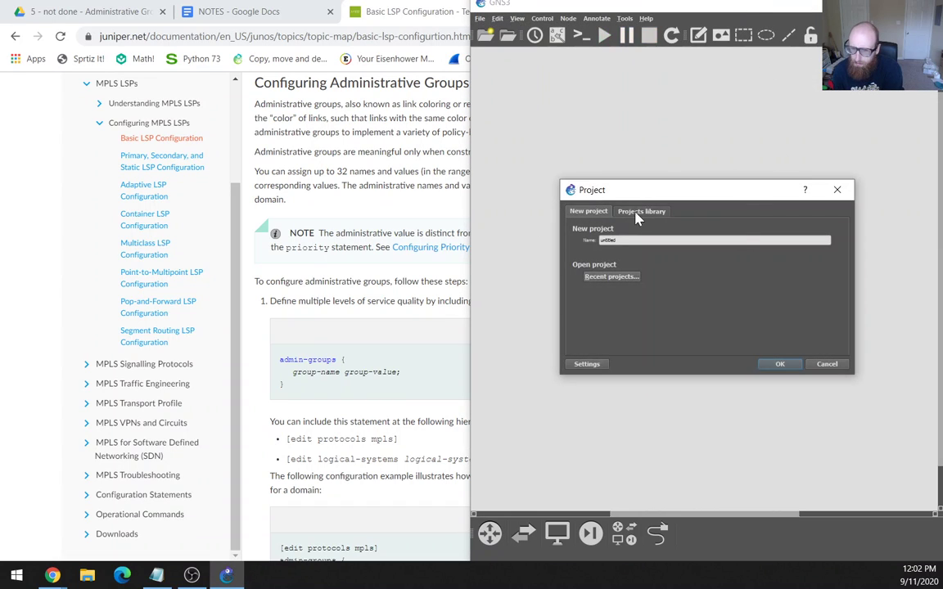
Open JNCIE-SP from the Projects library, maximize GNS3, and open PE1's console.
{"action": "left_click", "coordinate": [639, 212]}
{"action": "left_click", "coordinate": [640, 238]}
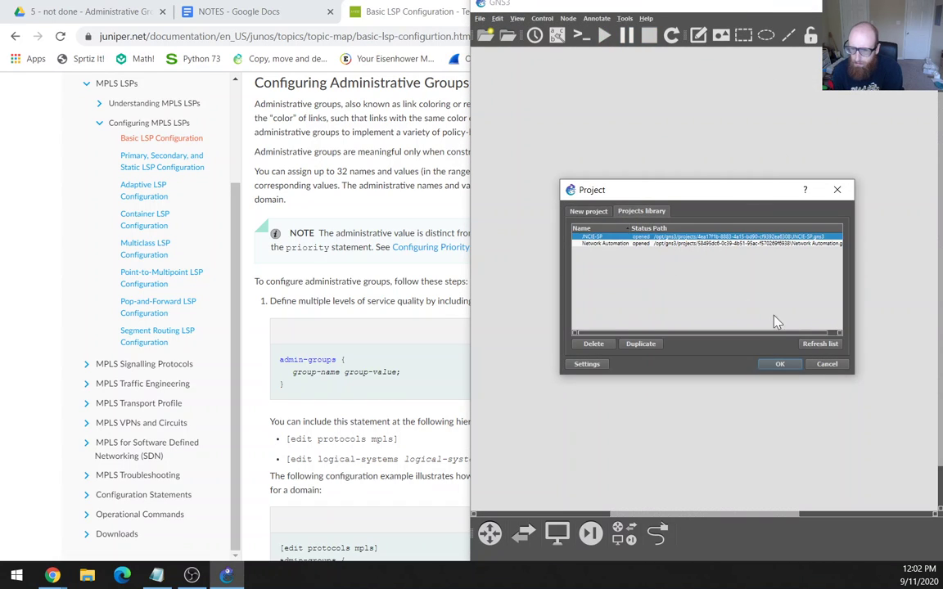
{"action": "left_click", "coordinate": [779, 363]}
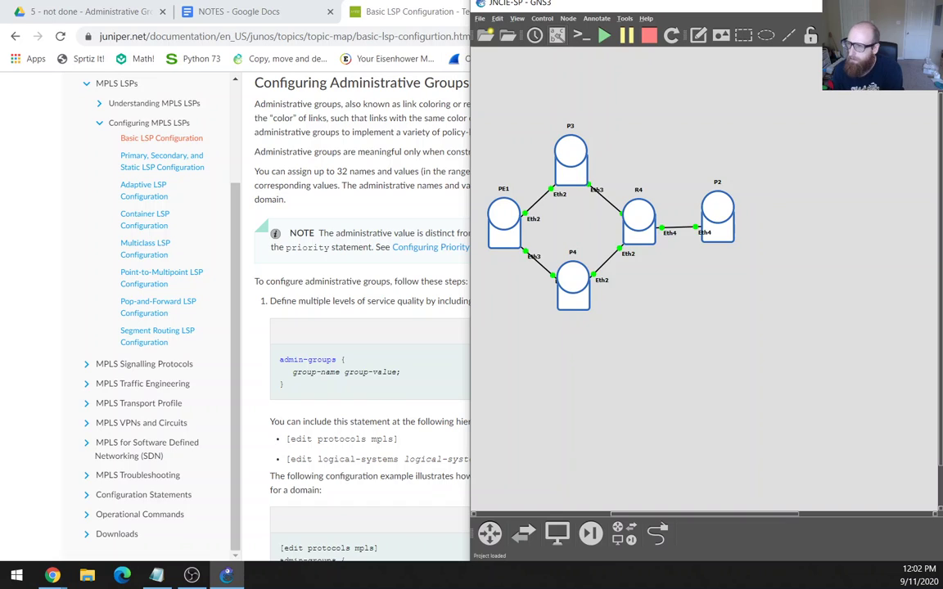
{"action": "key", "text": "super+Up"}
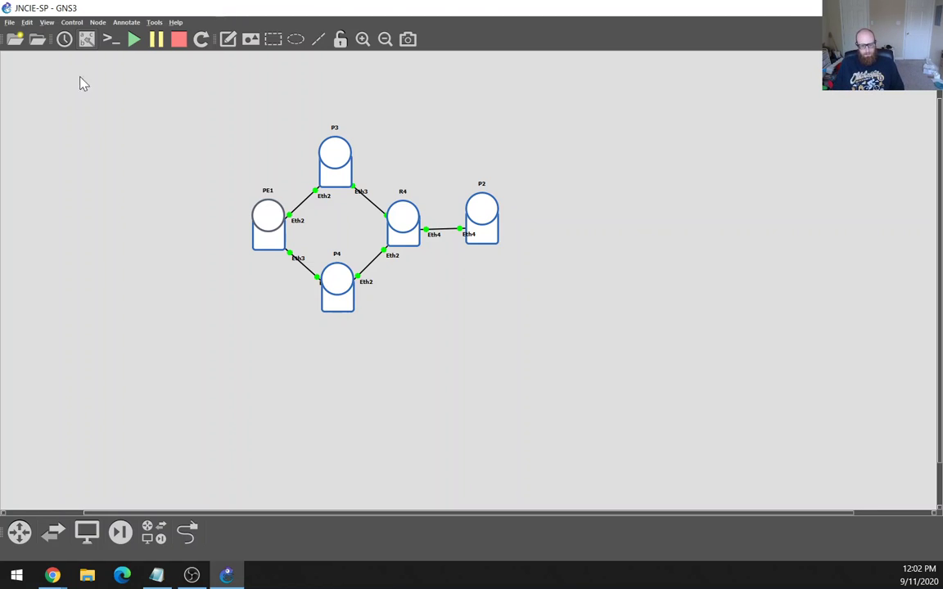
{"action": "double_click", "coordinate": [269, 212]}
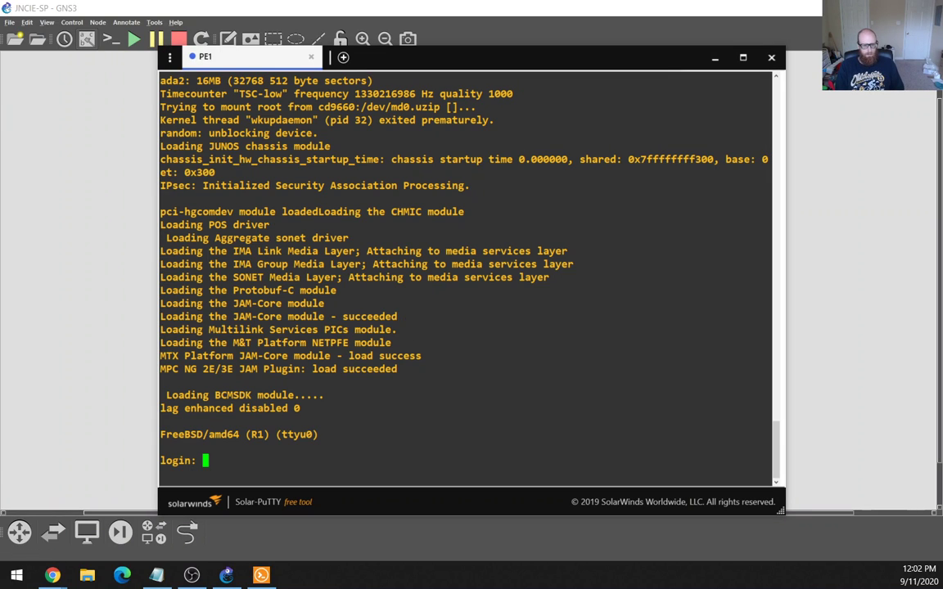
Log in to PE1 as root and enter the Junos CLI.
{"action": "type", "text": "root"}
{"action": "key", "text": "Return"}
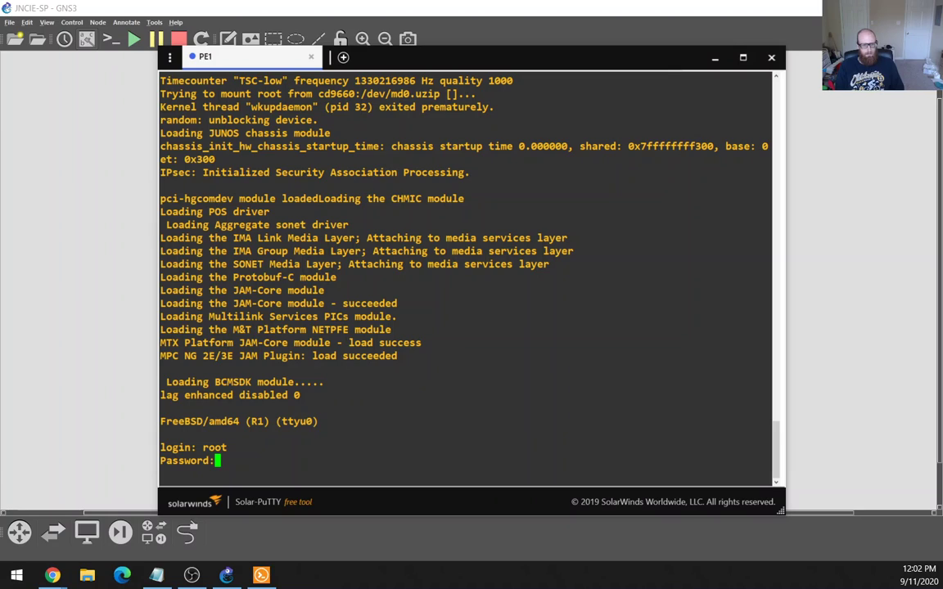
{"action": "key", "text": "Return"}
{"action": "type", "text": "root"}
{"action": "key", "text": "Return"}
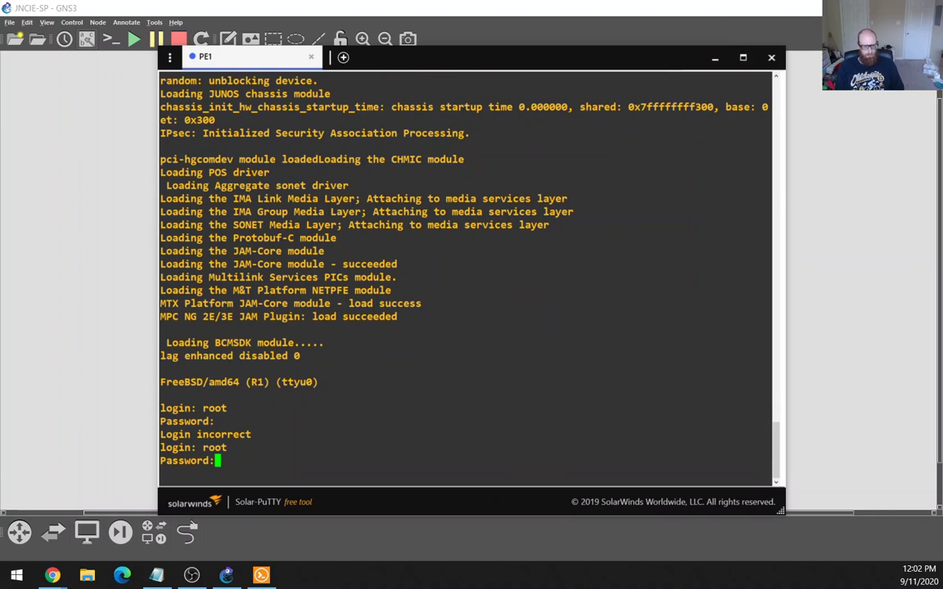
{"action": "key", "text": "Return"}
{"action": "type", "text": "cli"}
{"action": "key", "text": "Return"}
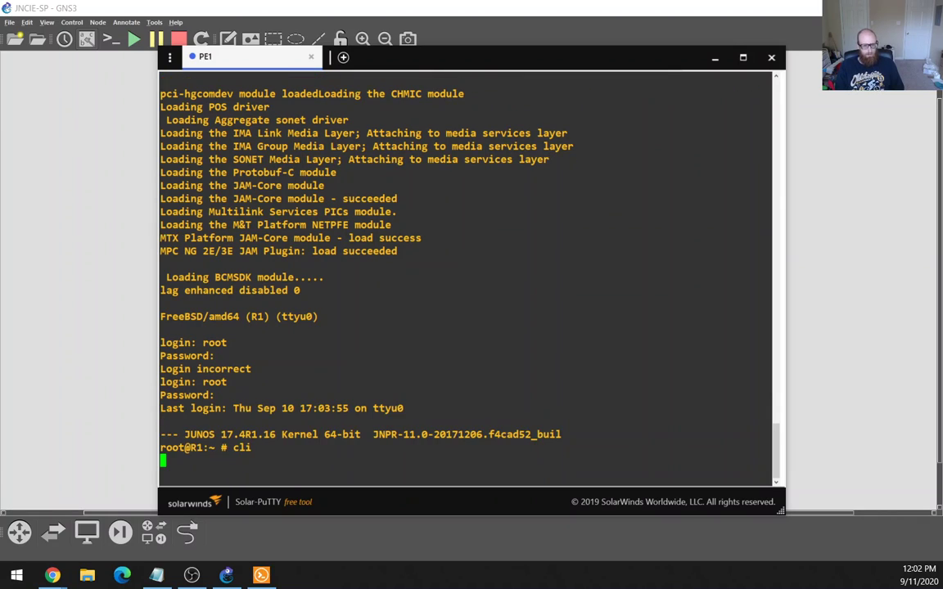
List the configuration in set format, then run 'show mpls lsp detail'.
{"action": "type", "text": "show "}
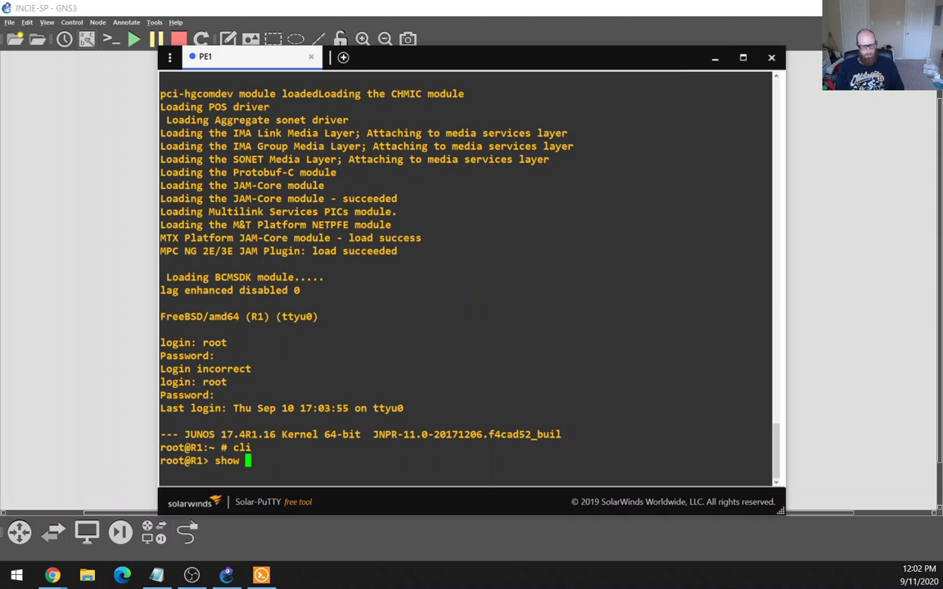
{"action": "type", "text": "configuration | display set | no-more"}
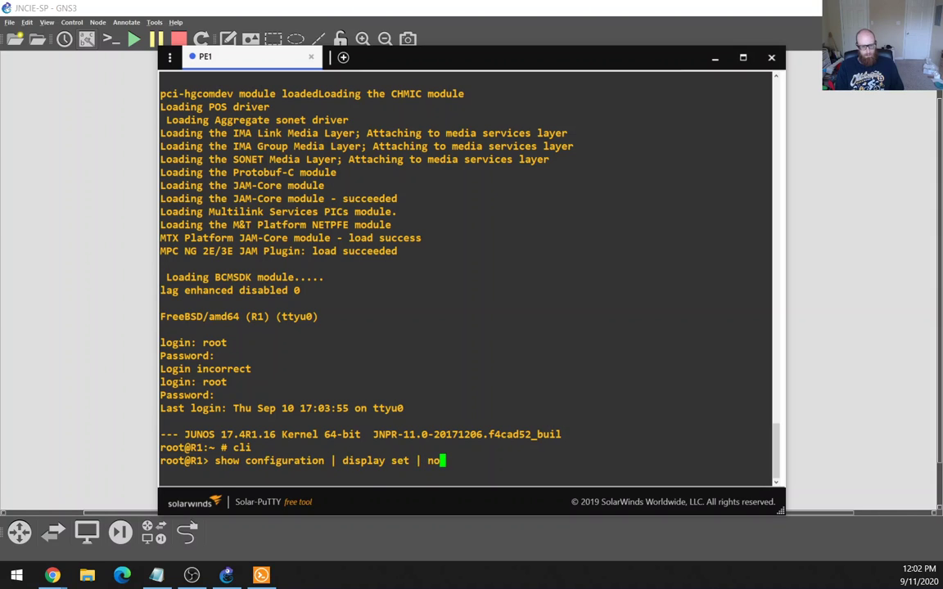
{"action": "key", "text": "Return"}
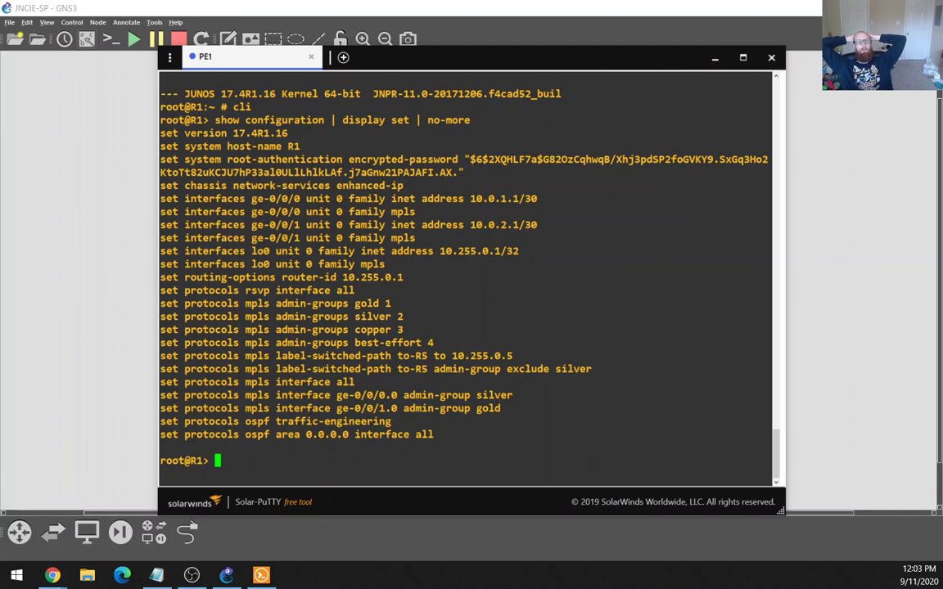
{"action": "type", "text": "sow"}
{"action": "key", "text": "Return"}
{"action": "type", "text": "sowmp"}
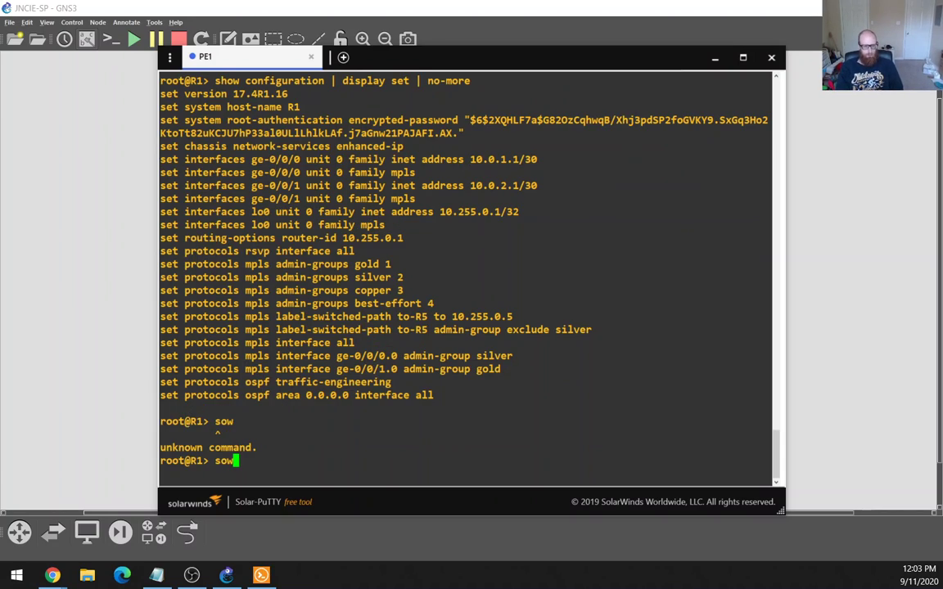
{"action": "key", "text": "BackSpace"}
{"action": "key", "text": "BackSpace"}
{"action": "key", "text": "BackSpace"}
{"action": "key", "text": "BackSpace"}
{"action": "key", "text": "BackSpace"}
{"action": "type", "text": "show mpls "}
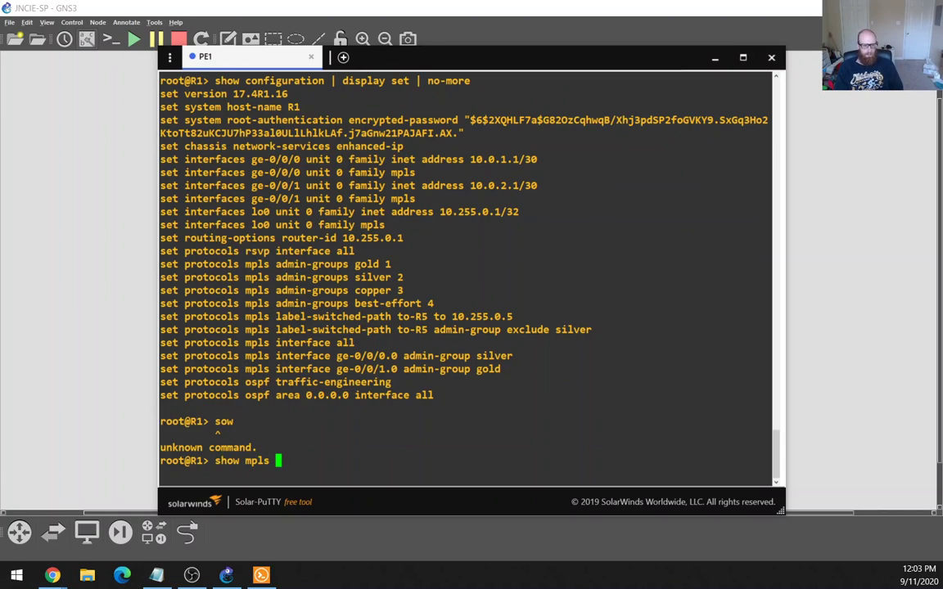
{"action": "type", "text": "lsp detail"}
{"action": "key", "text": "Return"}
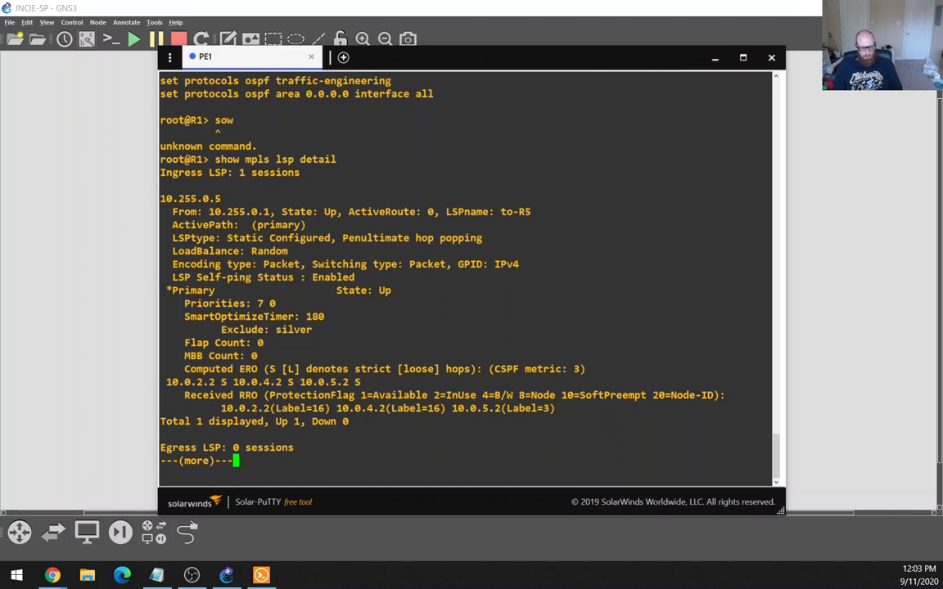
Search YouTube for 'grahams network lessons' and open the Administrative Groups | 2 video.
{"action": "left_click", "coordinate": [52, 575]}
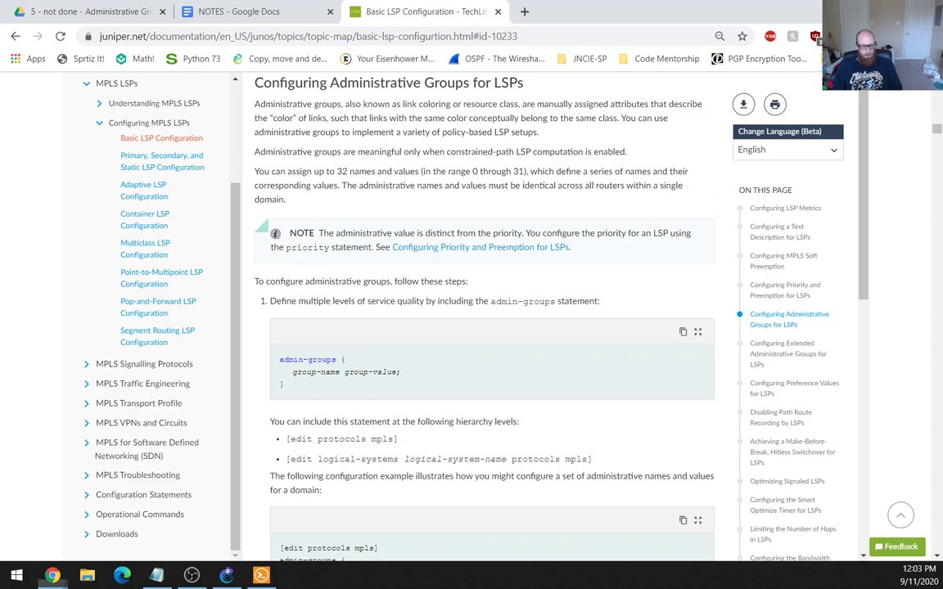
{"action": "left_click", "coordinate": [524, 11]}
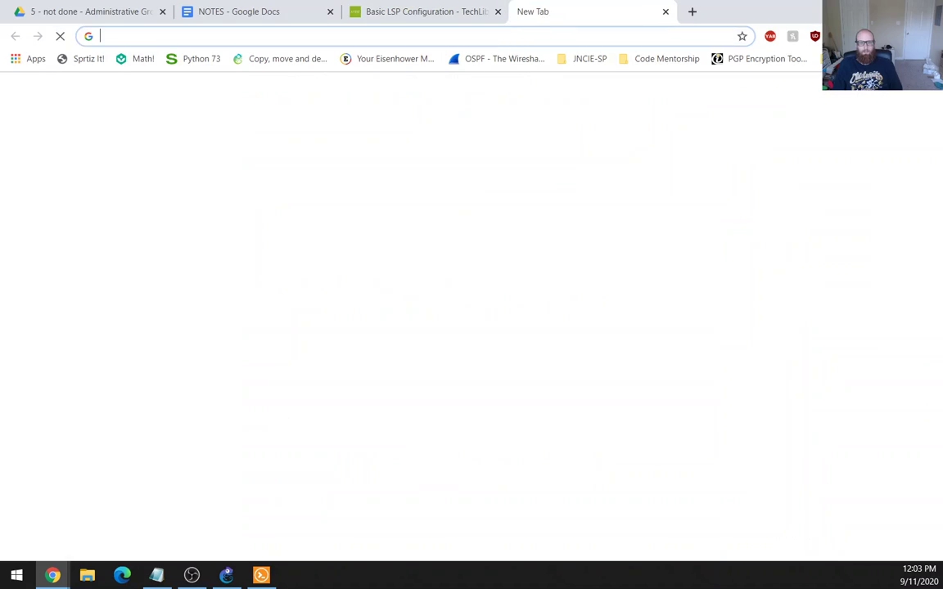
{"action": "type", "text": "you"}
{"action": "key", "text": "Return"}
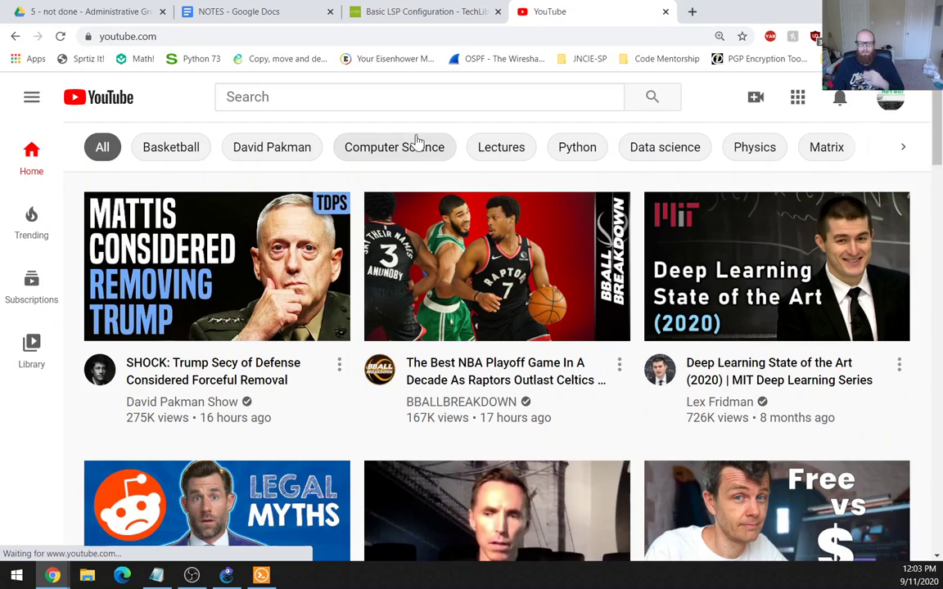
{"action": "left_click", "coordinate": [409, 97]}
{"action": "type", "text": "grahams network less"}
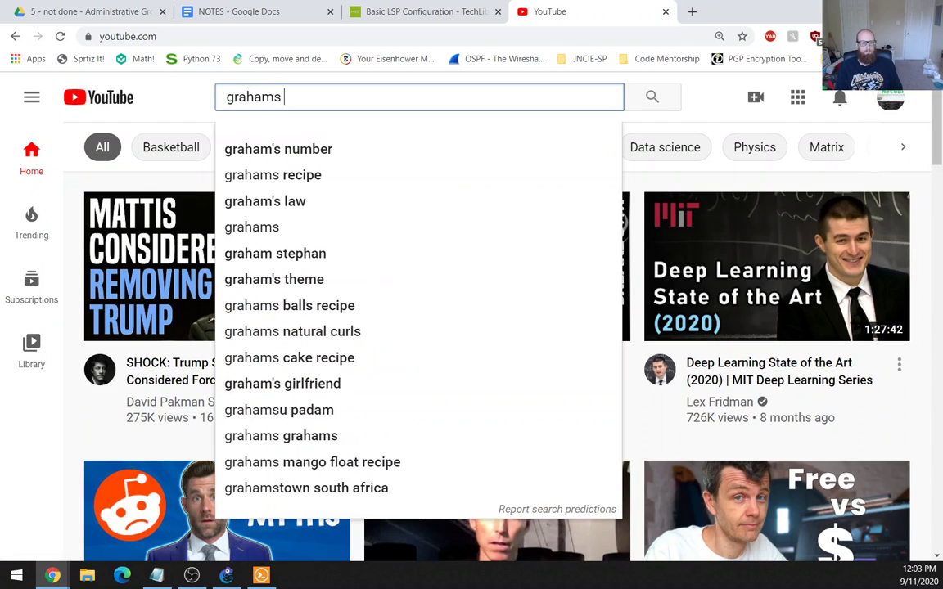
{"action": "type", "text": "ons"}
{"action": "key", "text": "Return"}
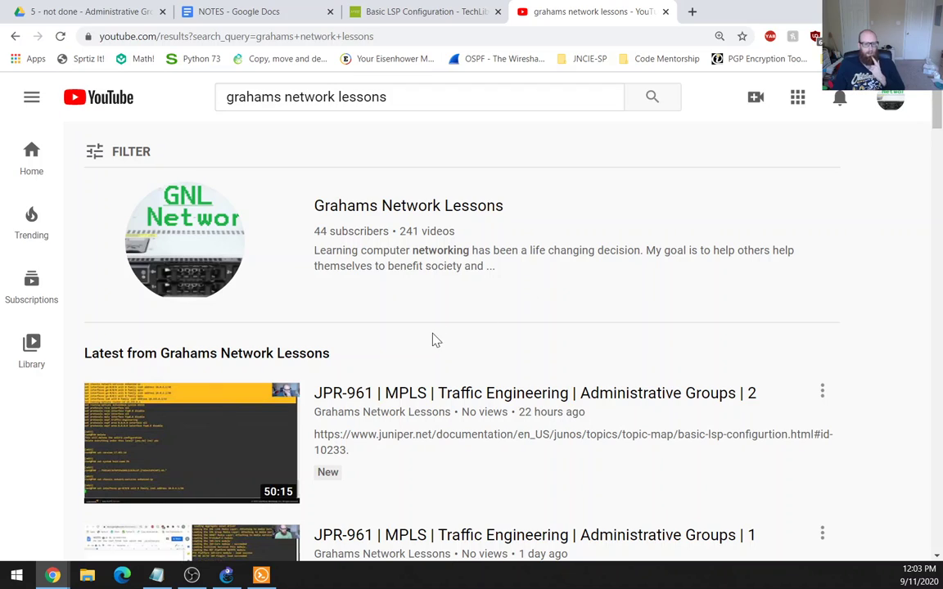
{"action": "left_click", "coordinate": [414, 394]}
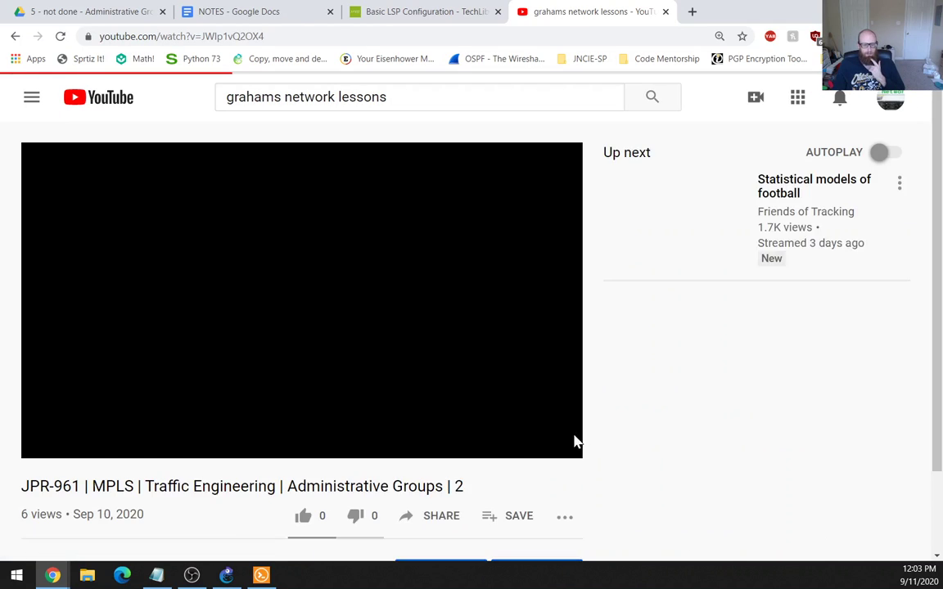
Review the video's final ping output, close the YouTube tab, and move Chrome aside.
{"action": "left_click", "coordinate": [512, 425]}
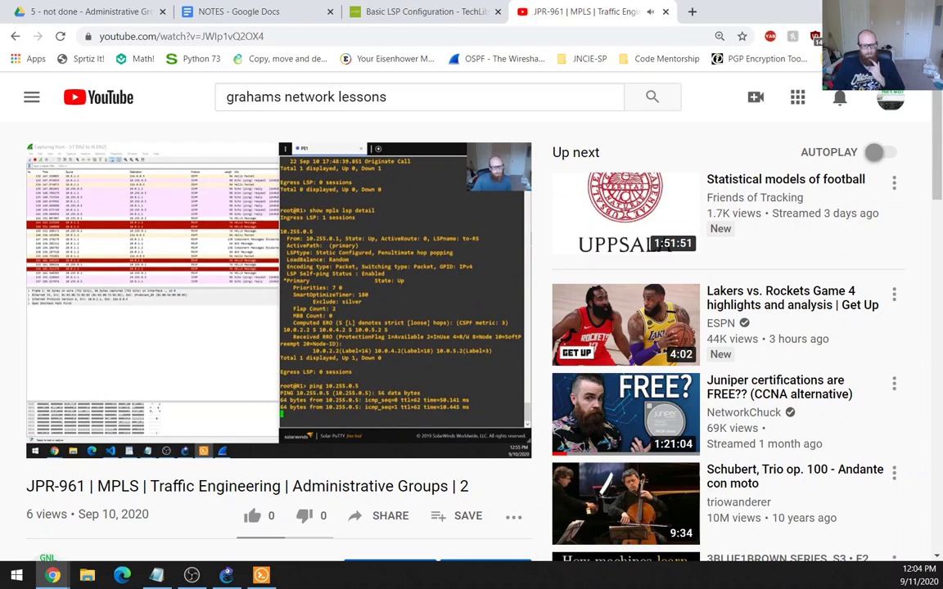
{"action": "mouse_move", "coordinate": [384, 353]}
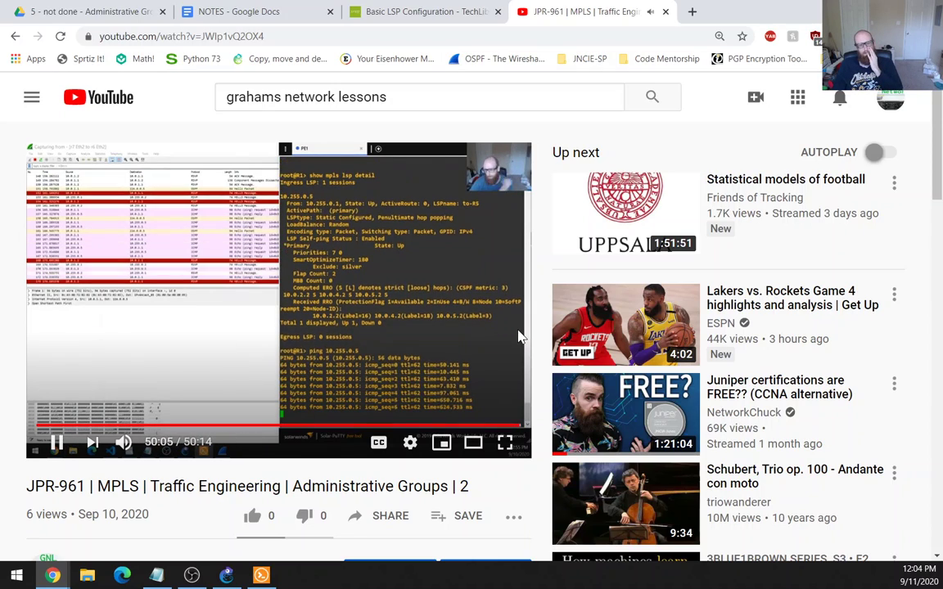
{"action": "left_click", "coordinate": [433, 262]}
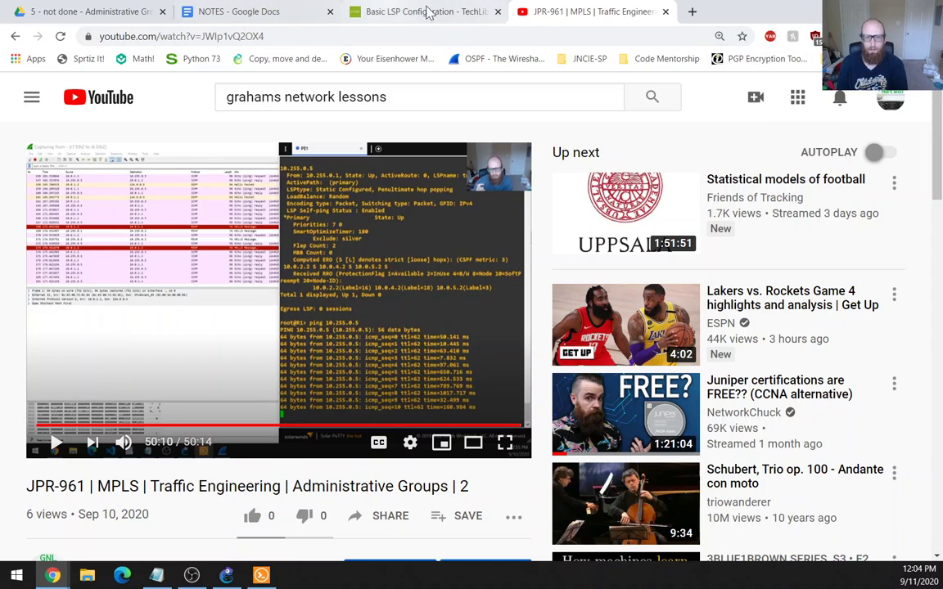
{"action": "middle_click", "coordinate": [608, 13]}
{"action": "left_click_drag", "start_coordinate": [608, 13], "coordinate": [2, 413]}
{"action": "key", "text": "alt+Tab"}
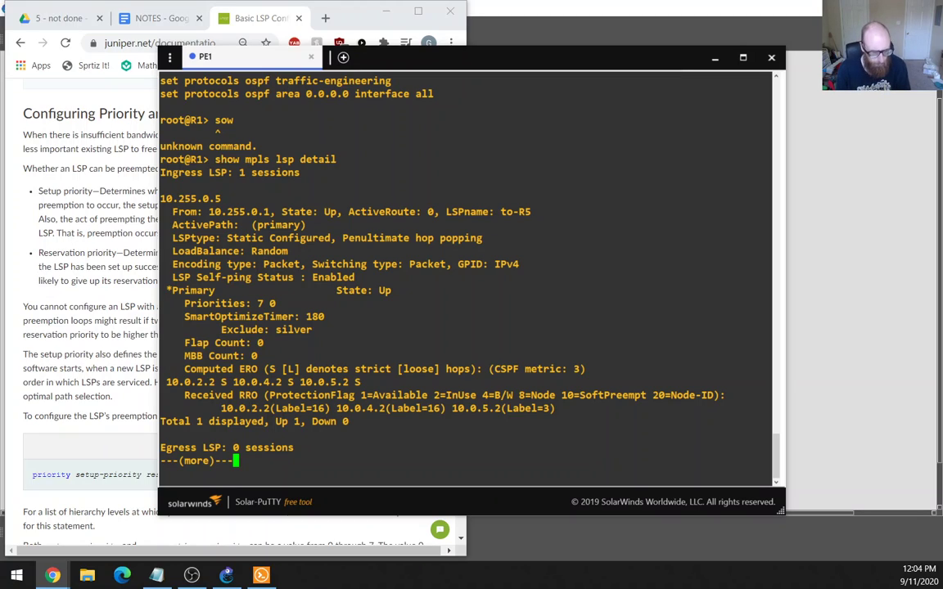
Dock the PE1 terminal right and GNS3 left, then capture the PE1–P3 link.
{"action": "key", "text": "q"}
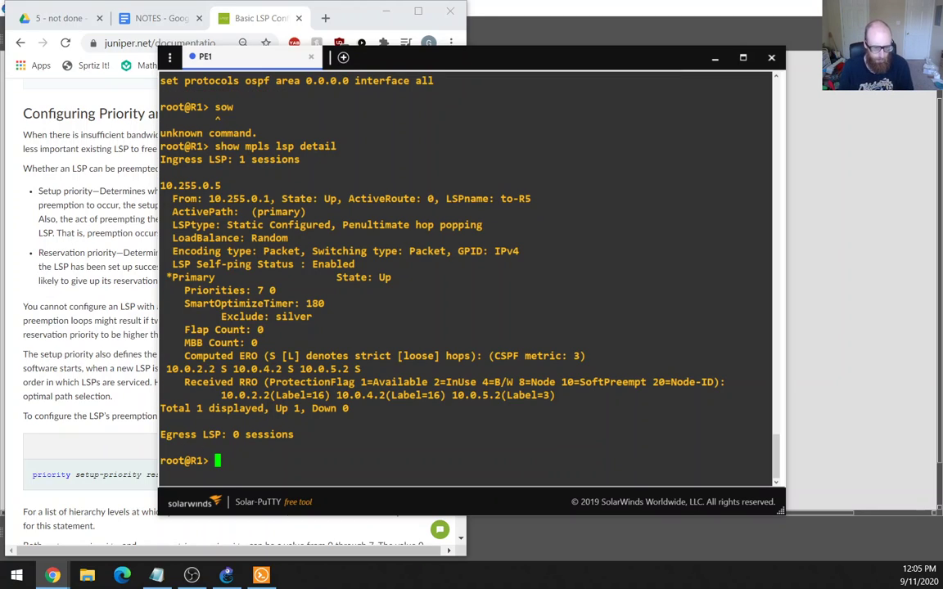
{"action": "key", "text": "super+Right"}
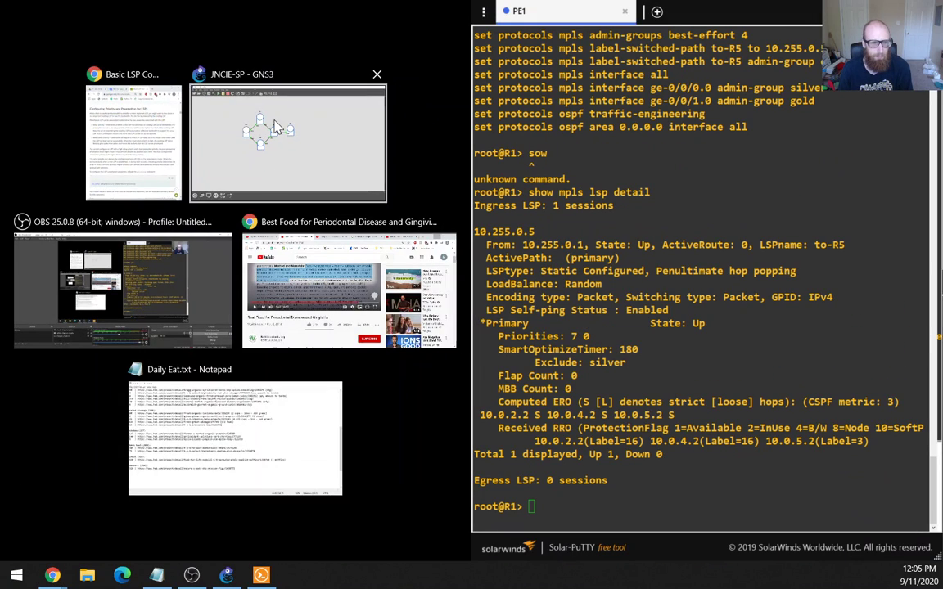
{"action": "left_click", "coordinate": [277, 127]}
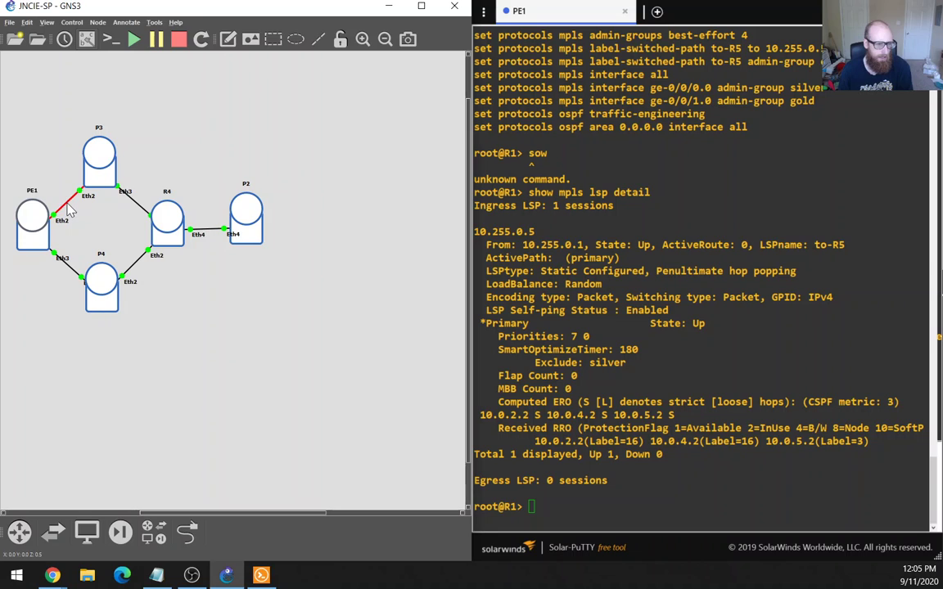
{"action": "right_click", "coordinate": [74, 201]}
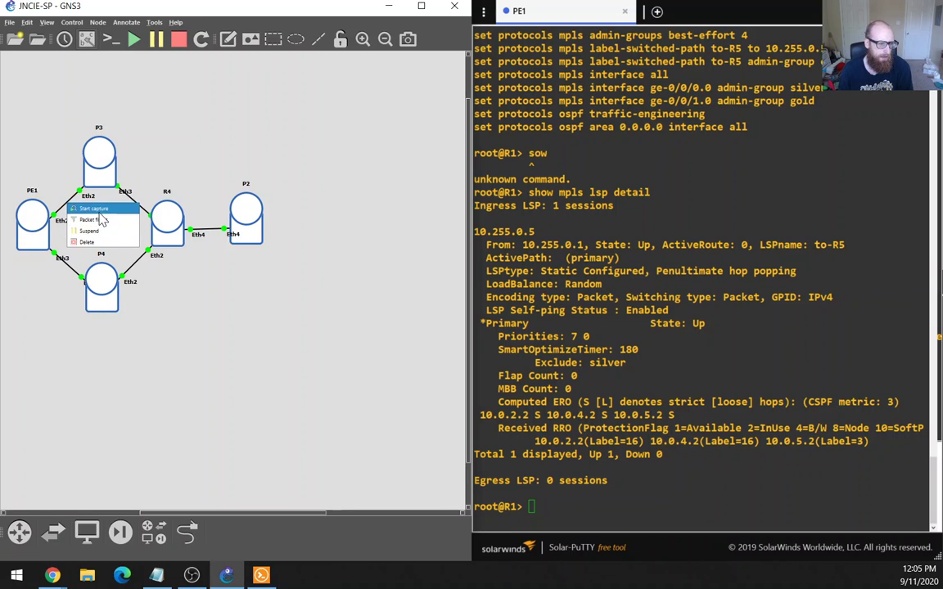
{"action": "left_click", "coordinate": [100, 215]}
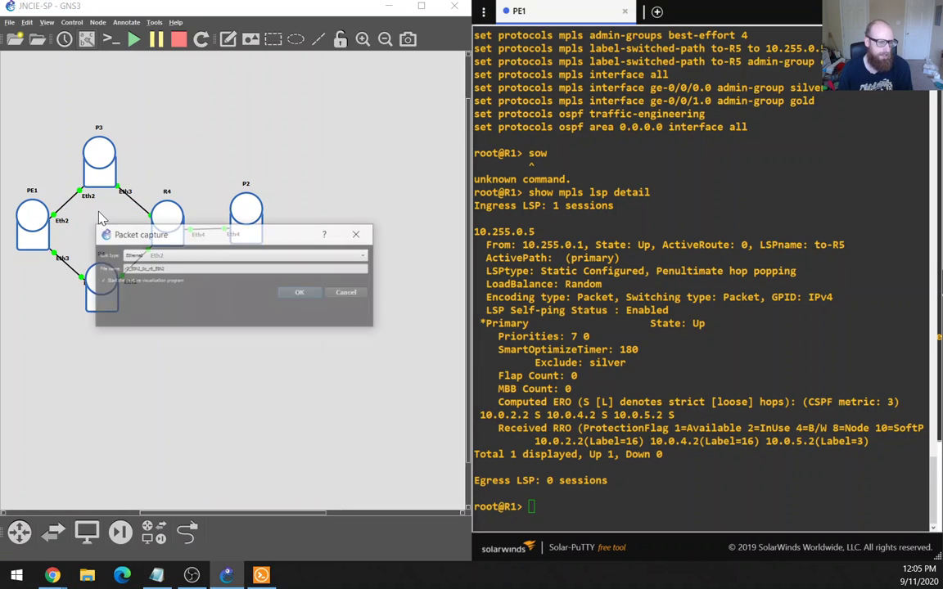
{"action": "left_click", "coordinate": [291, 294]}
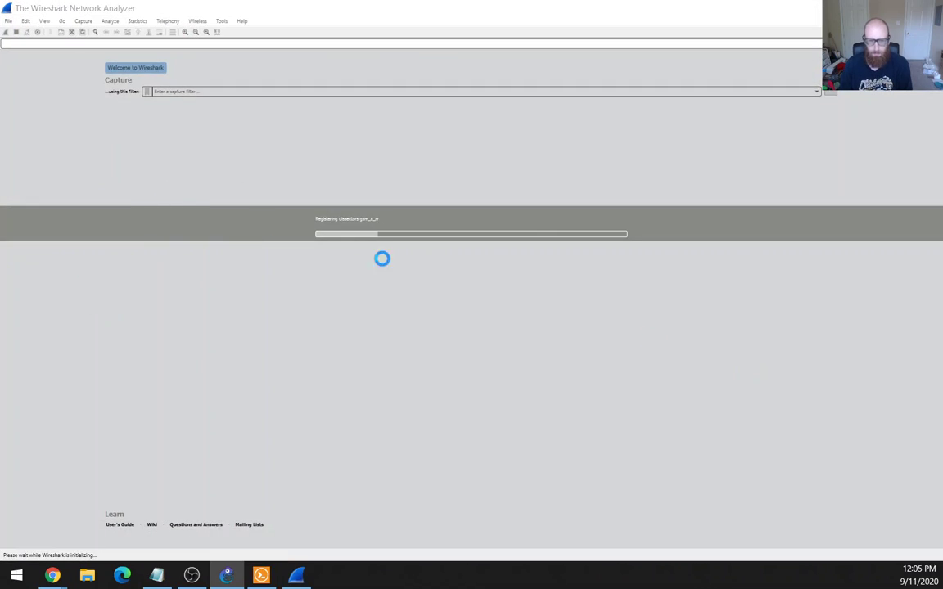
Ping 10.255.0.5 from PE1 while Wireshark captures the ICMP echoes.
{"action": "left_click_drag", "start_coordinate": [284, 8], "coordinate": [4, 151]}
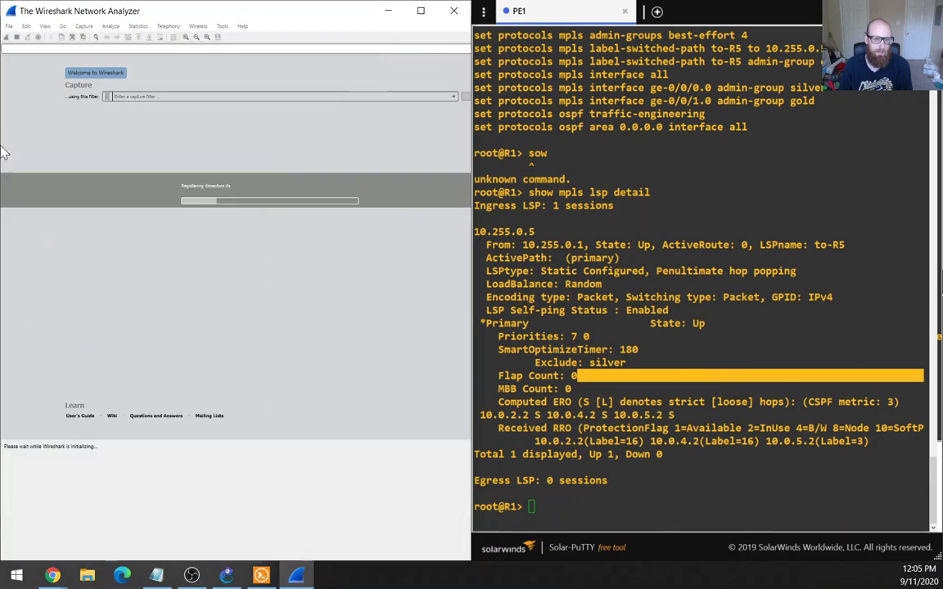
{"action": "type", "text": "ping"}
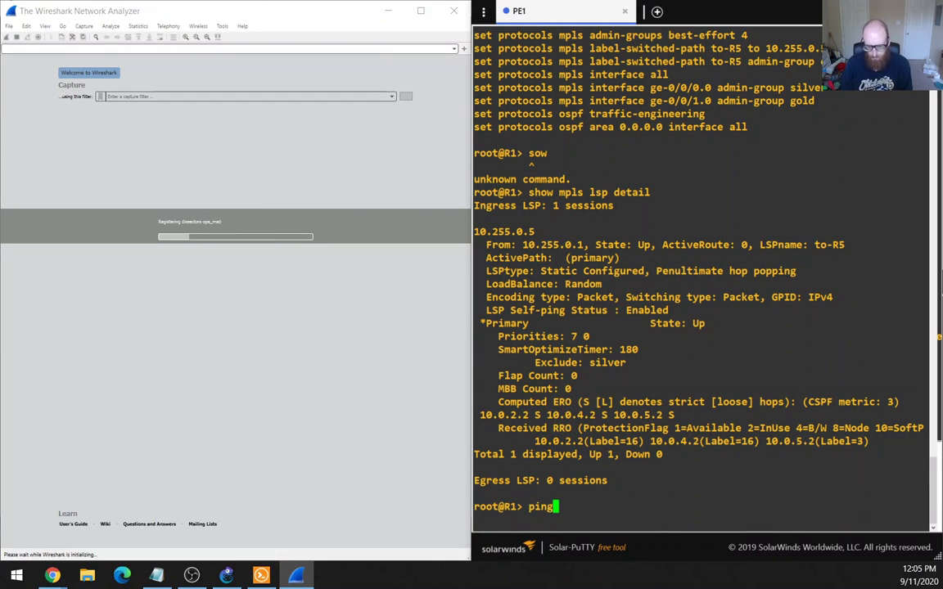
{"action": "type", "text": " 10.255"}
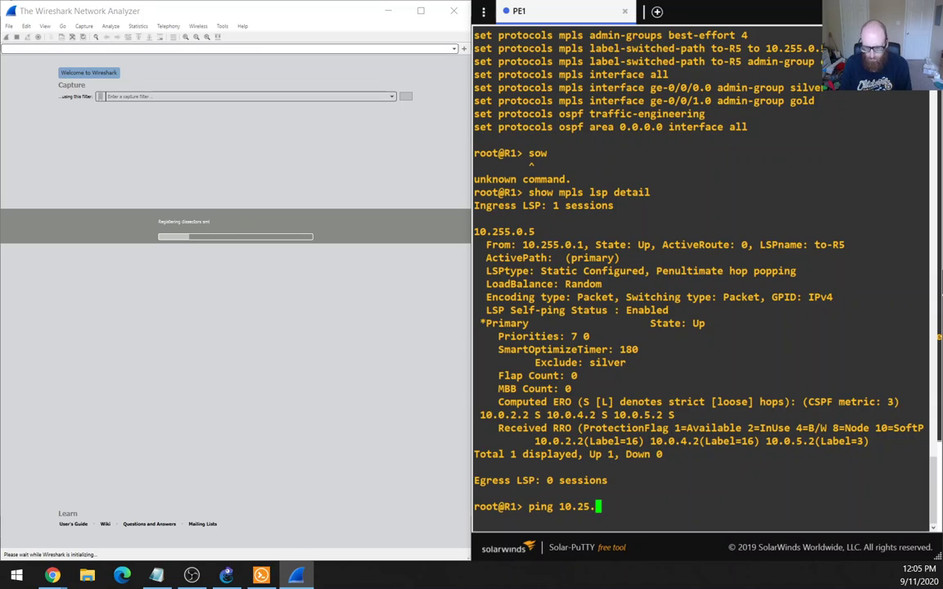
{"action": "type", "text": ".0.5"}
{"action": "key", "text": "Return"}
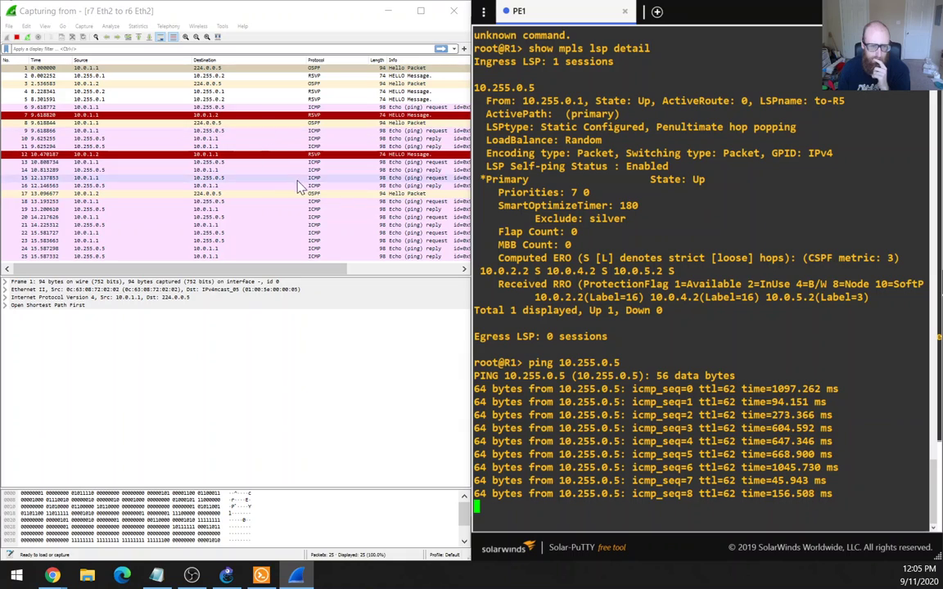
{"action": "key", "text": "ctrl+c"}
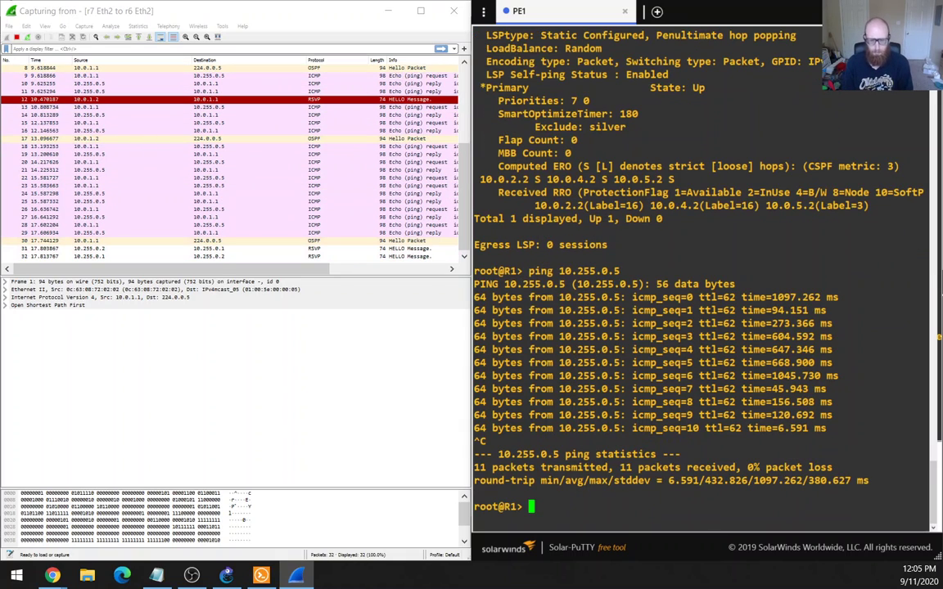
List PE1's configuration with 'show configuration | display set | no-more'.
{"action": "type", "text": "shwo"}
{"action": "key", "text": "space"}
{"action": "type", "text": "conf"}
{"action": "key", "text": "Return"}
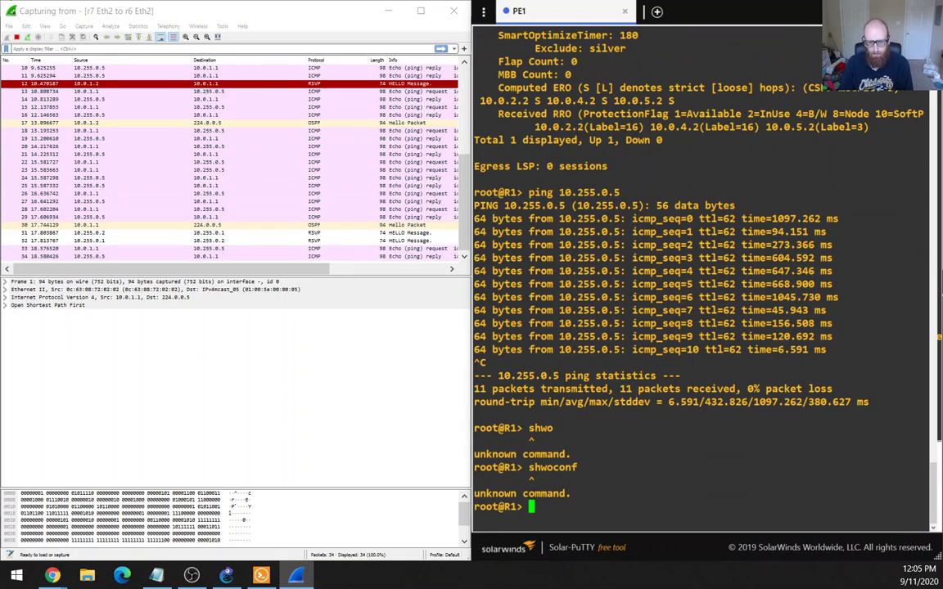
{"action": "type", "text": "show configuration | display set | no-more"}
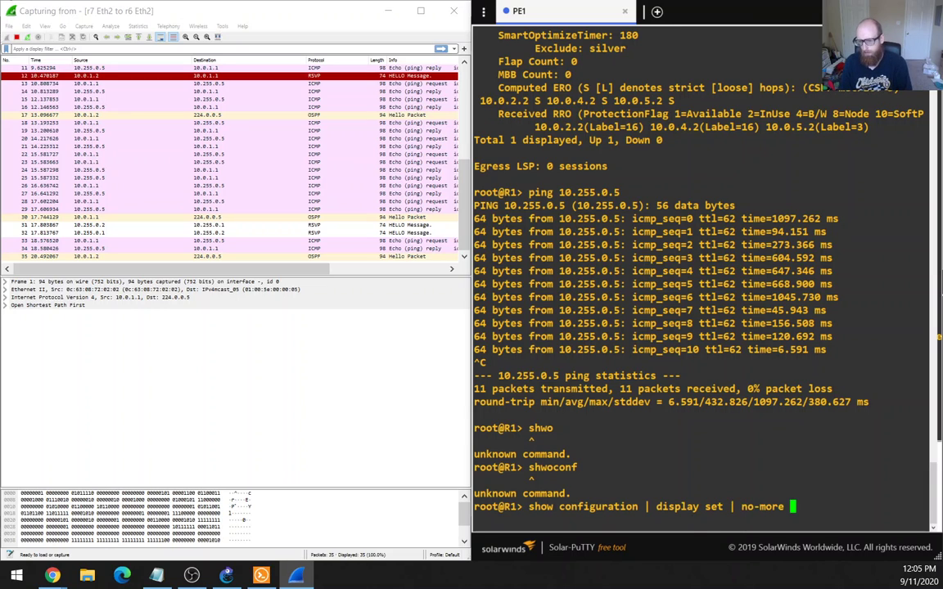
{"action": "key", "text": "Return"}
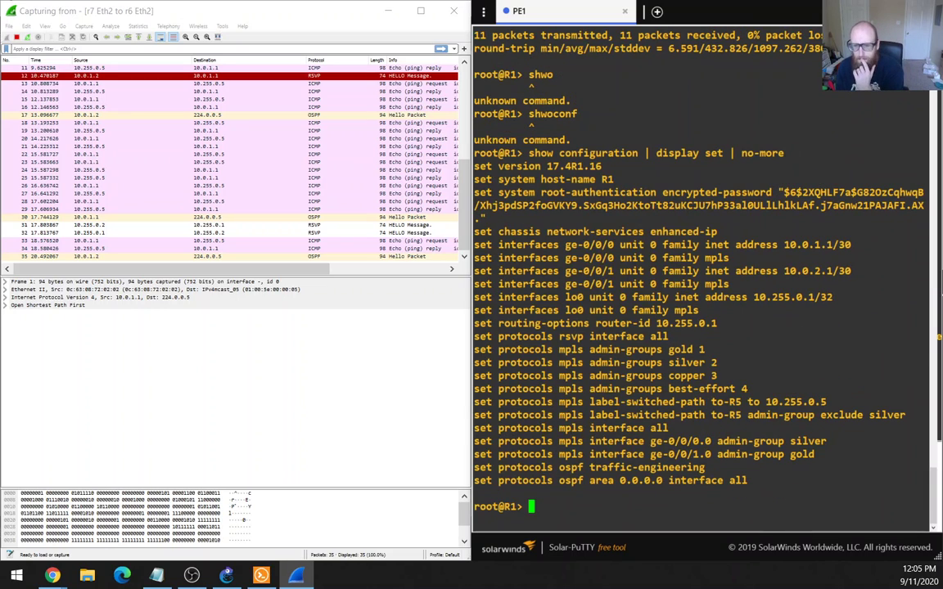